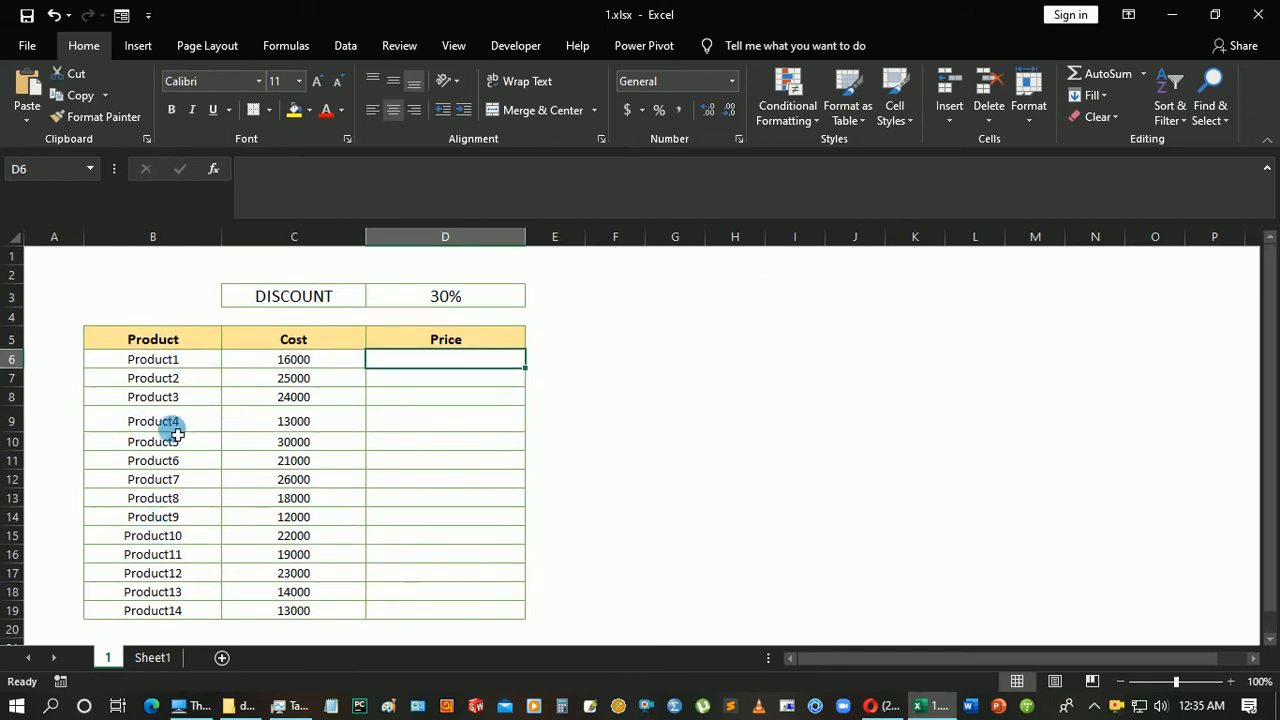
Examine the product names, the Cost column, the empty Price cells and the discount rate in D3.
{"action": "left_click", "coordinate": [166, 360]}
{"action": "left_click", "coordinate": [175, 378]}
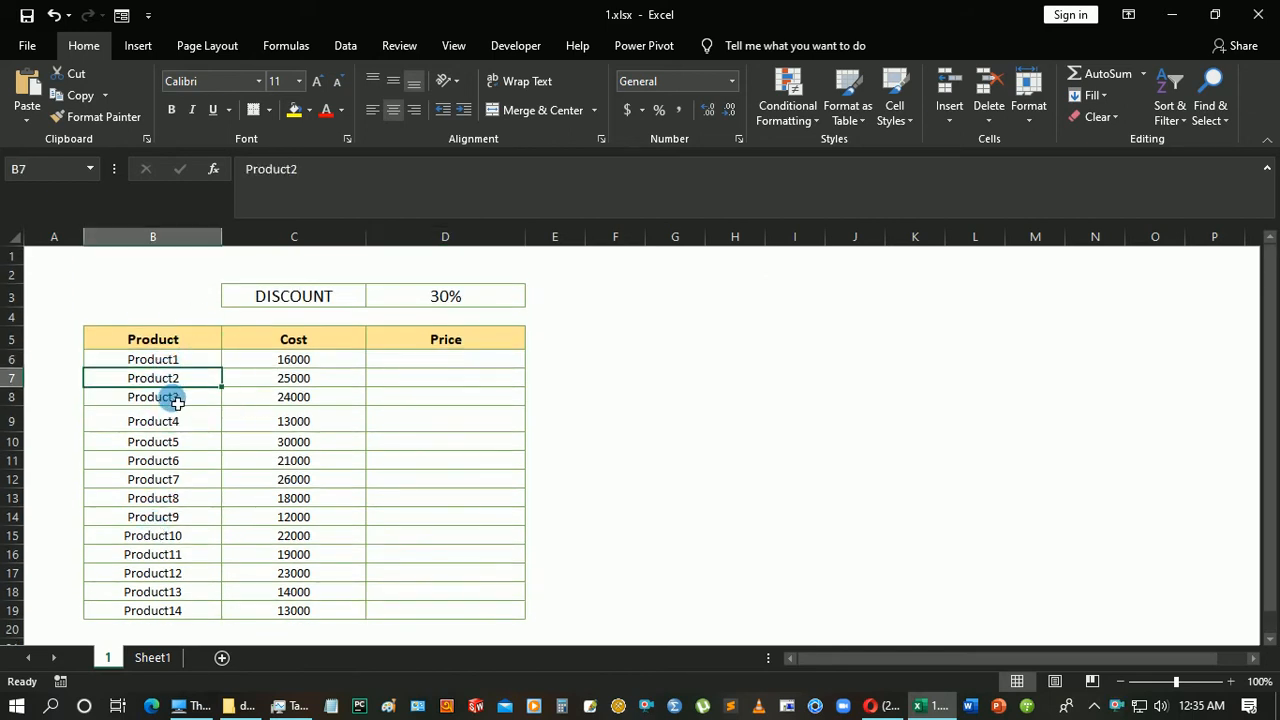
{"action": "left_click", "coordinate": [177, 397]}
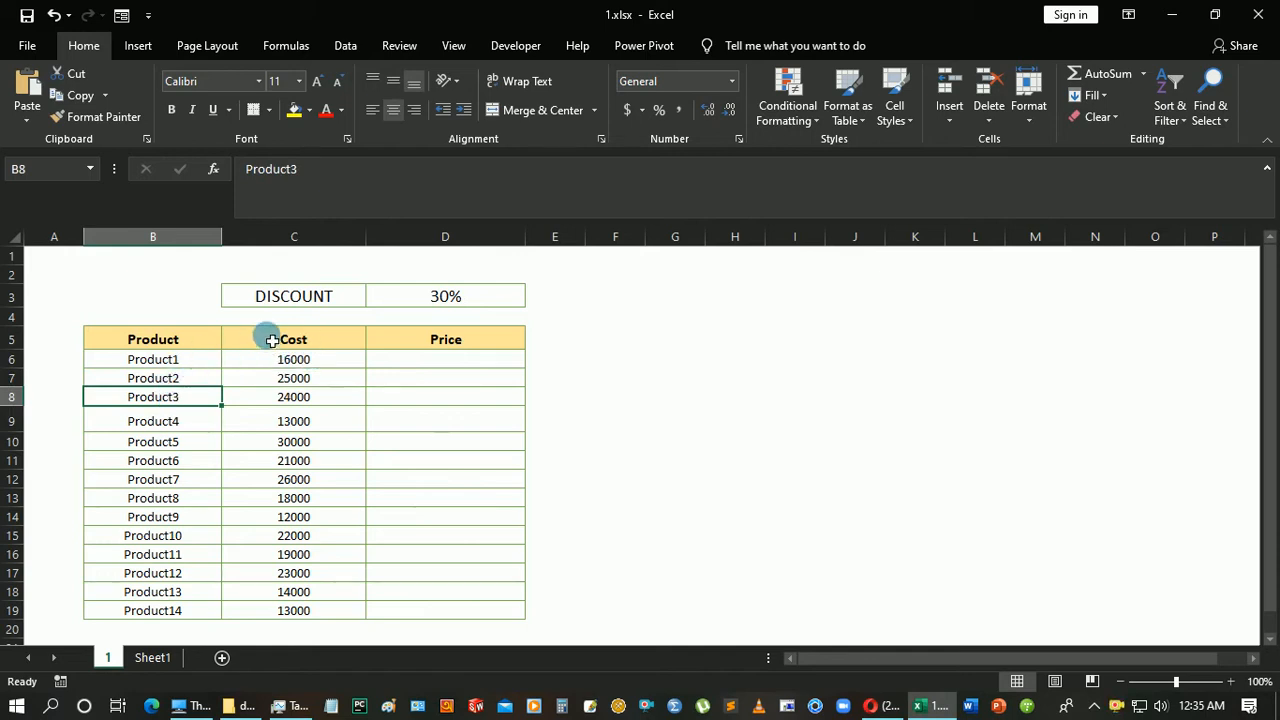
{"action": "left_click", "coordinate": [294, 237]}
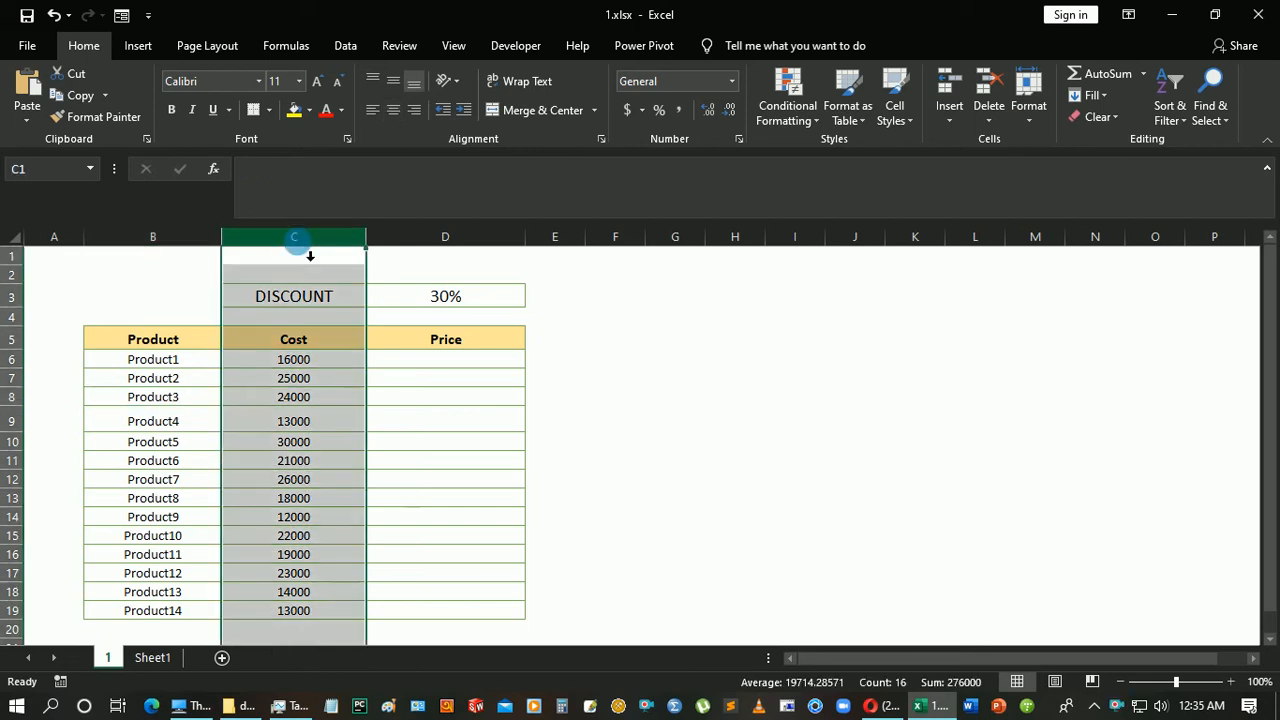
{"action": "left_click", "coordinate": [342, 358]}
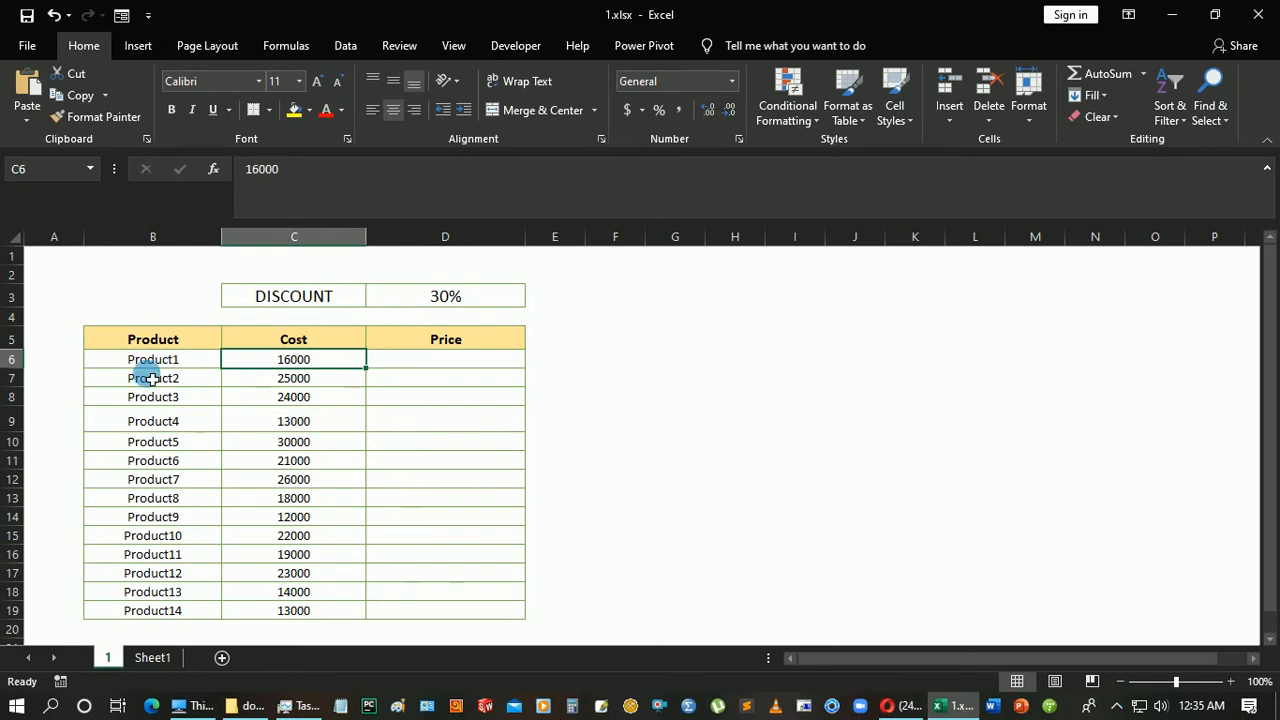
{"action": "left_click", "coordinate": [448, 376]}
{"action": "left_click", "coordinate": [451, 363]}
{"action": "double_click", "coordinate": [565, 341]}
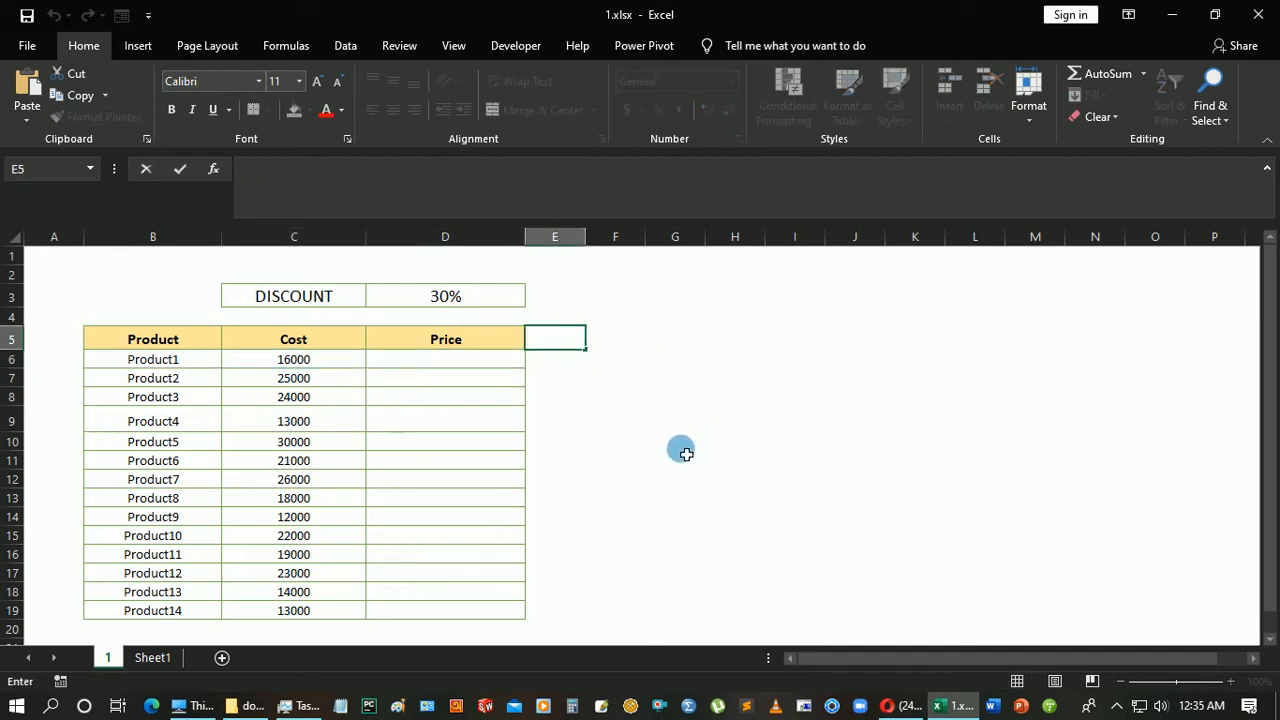
{"action": "left_click", "coordinate": [435, 300]}
Add a "Discount Money" header in E5 beside Price and widen column E to fit it.
{"action": "left_click", "coordinate": [552, 346]}
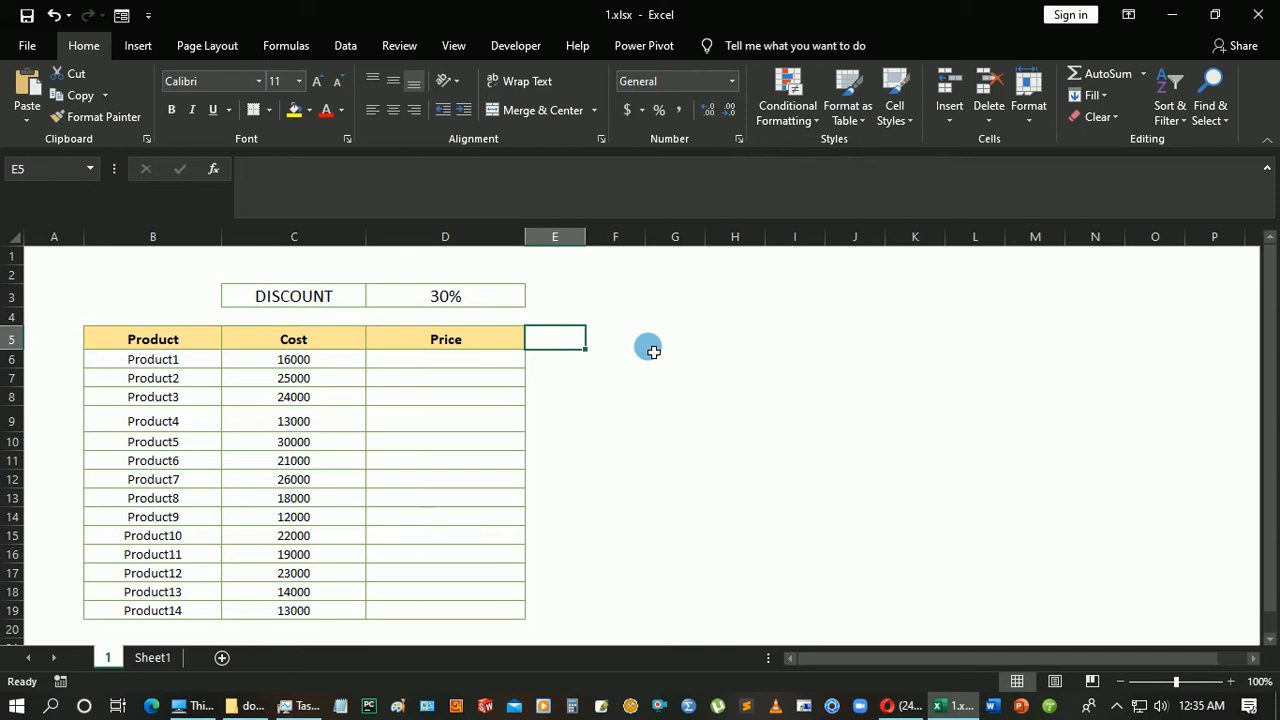
{"action": "type", "text": "D"}
{"action": "key", "text": "BackSpace"}
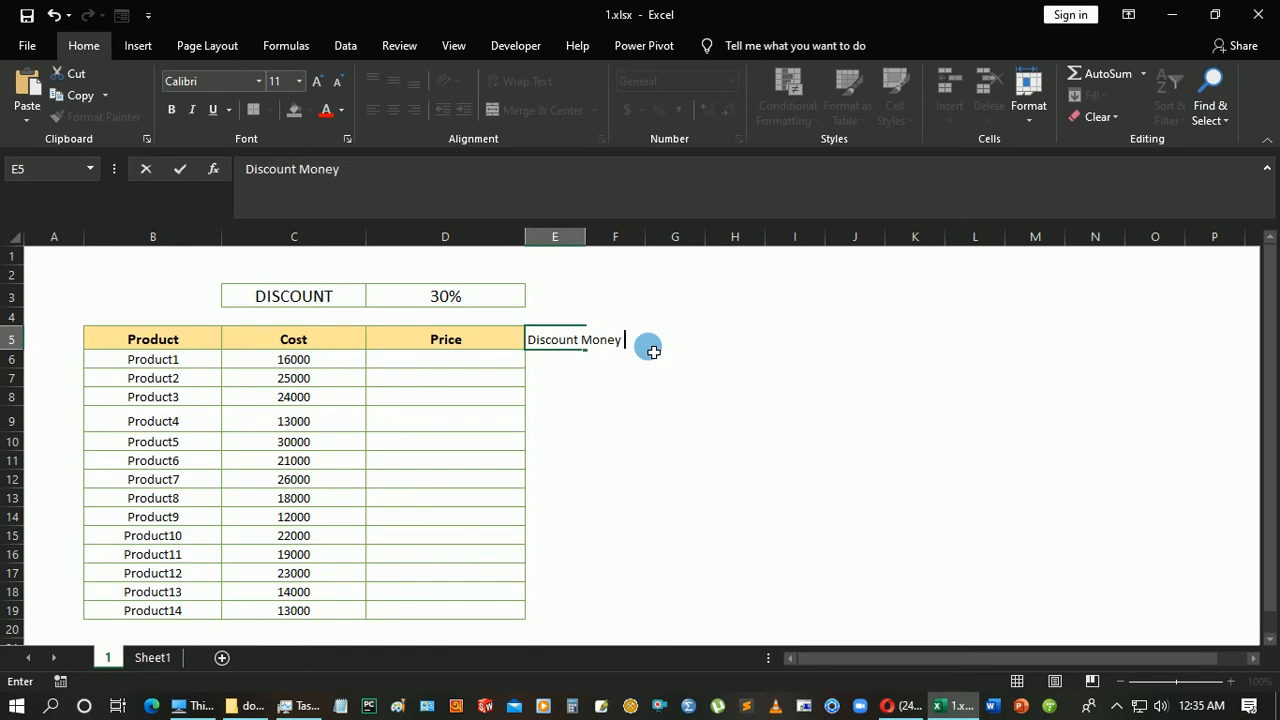
{"action": "key", "text": "Return"}
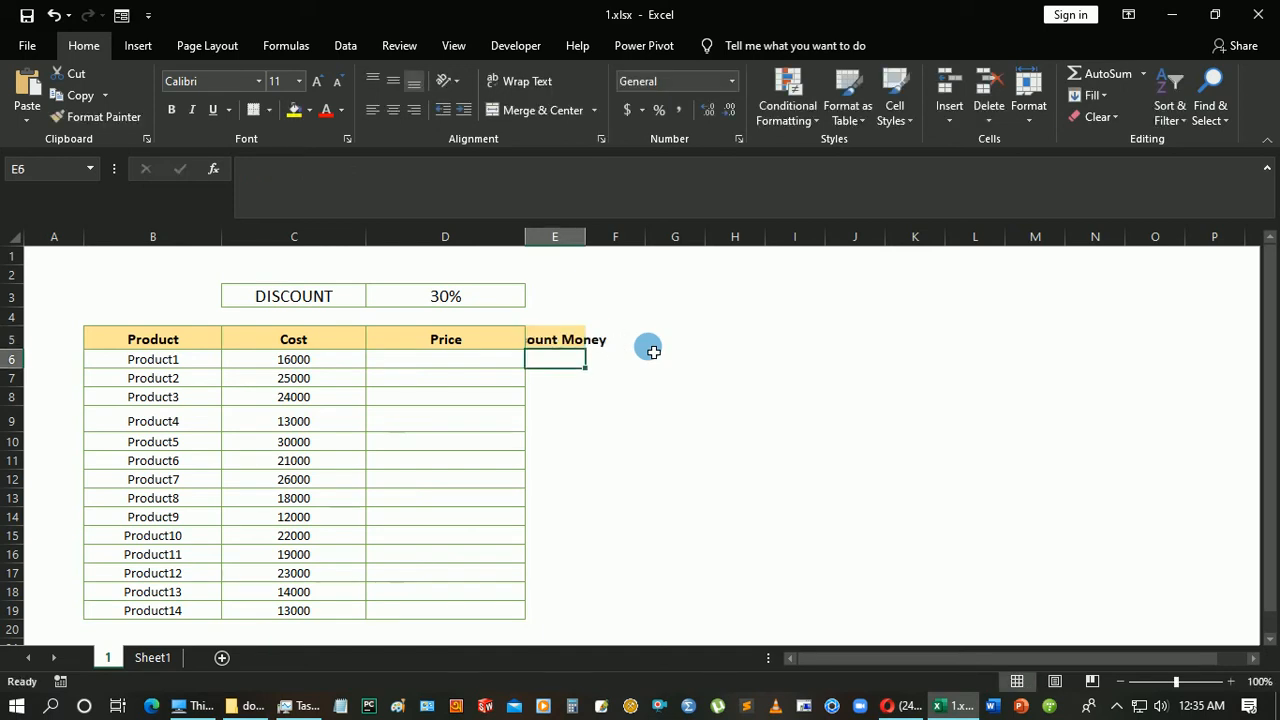
{"action": "left_click", "coordinate": [583, 340]}
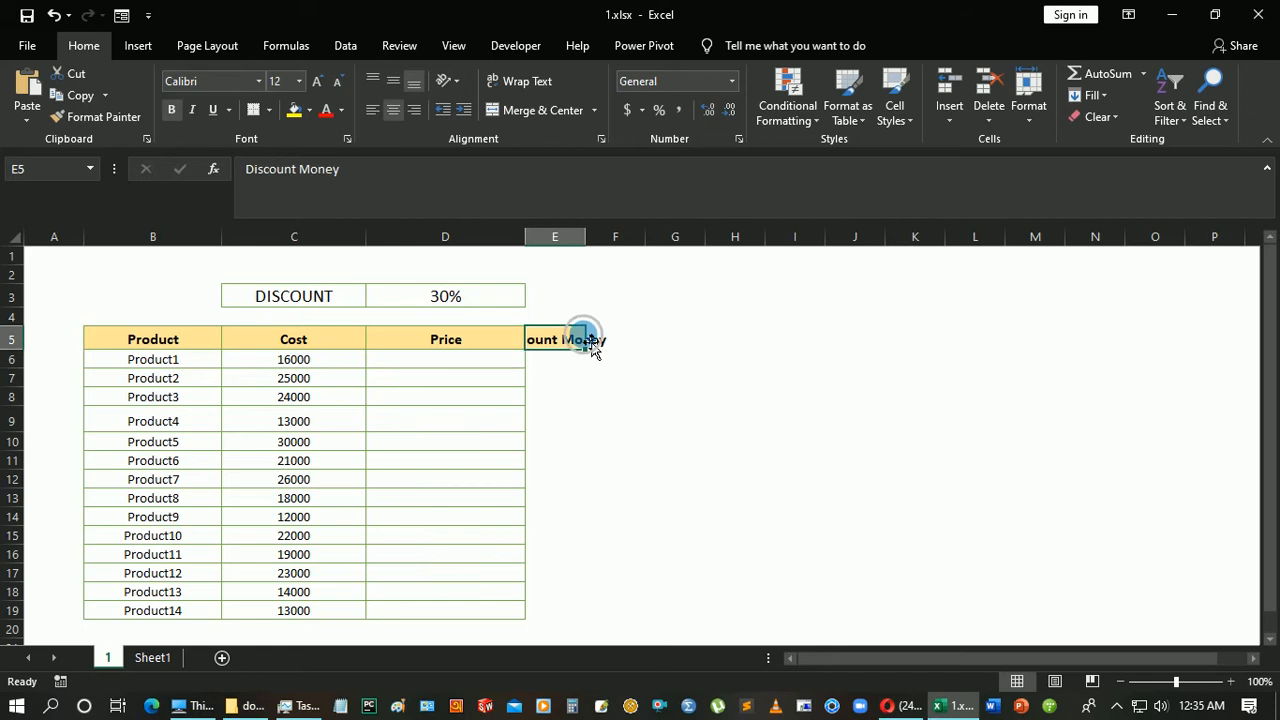
{"action": "left_click_drag", "start_coordinate": [586, 240], "coordinate": [591, 240]}
{"action": "double_click", "coordinate": [591, 240]}
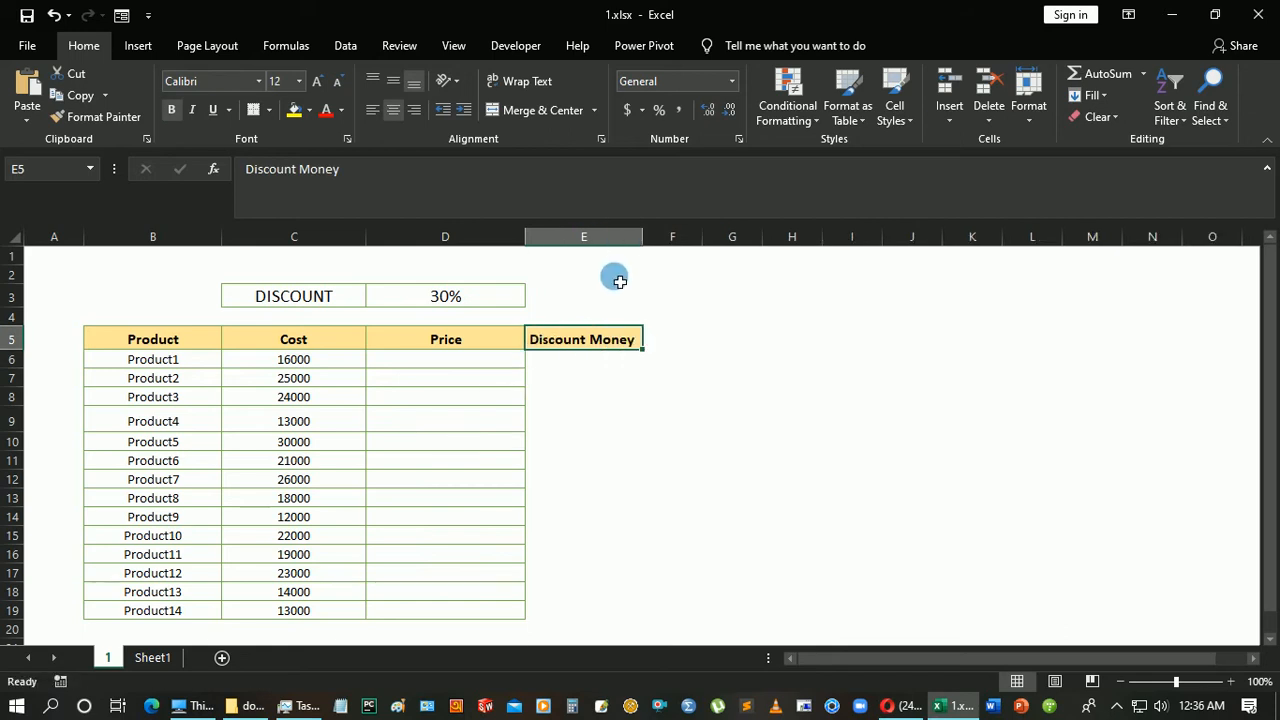
Calculate Product1's discount amount in E6 with =C6*$D$3, keeping the discount rate as an absolute reference.
{"action": "left_click", "coordinate": [578, 359]}
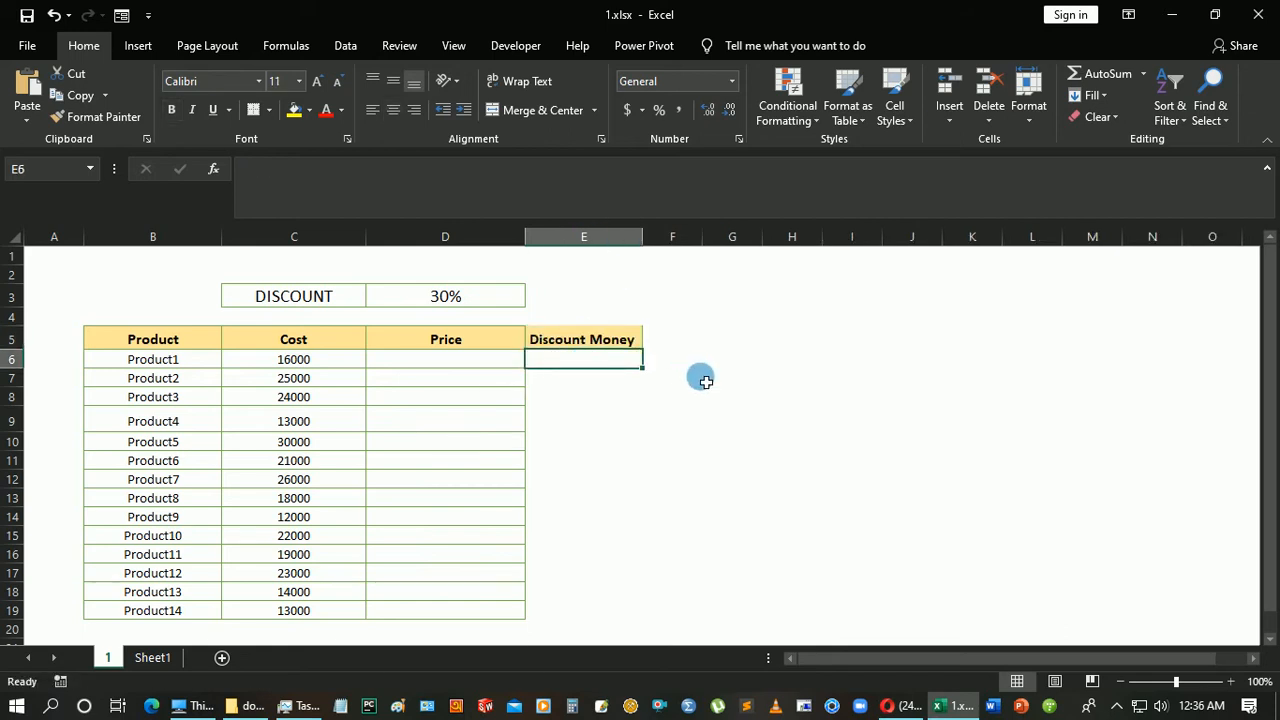
{"action": "type", "text": "="}
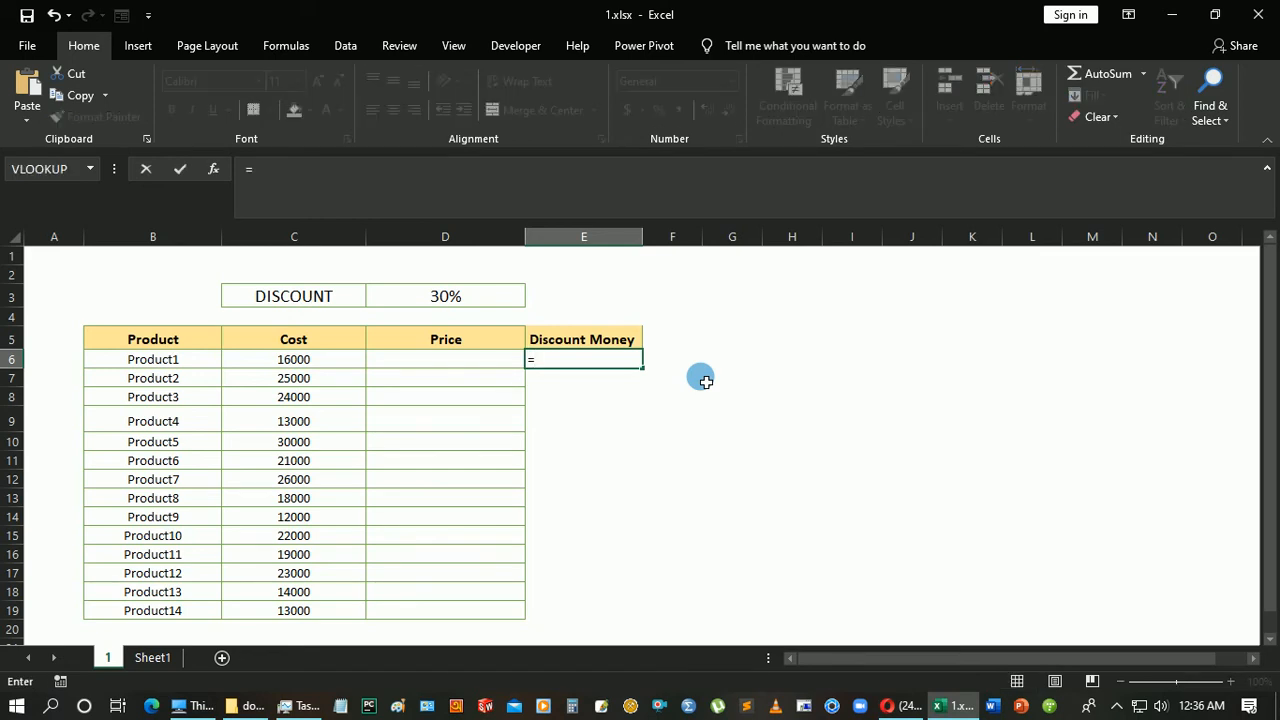
{"action": "left_click", "coordinate": [284, 363]}
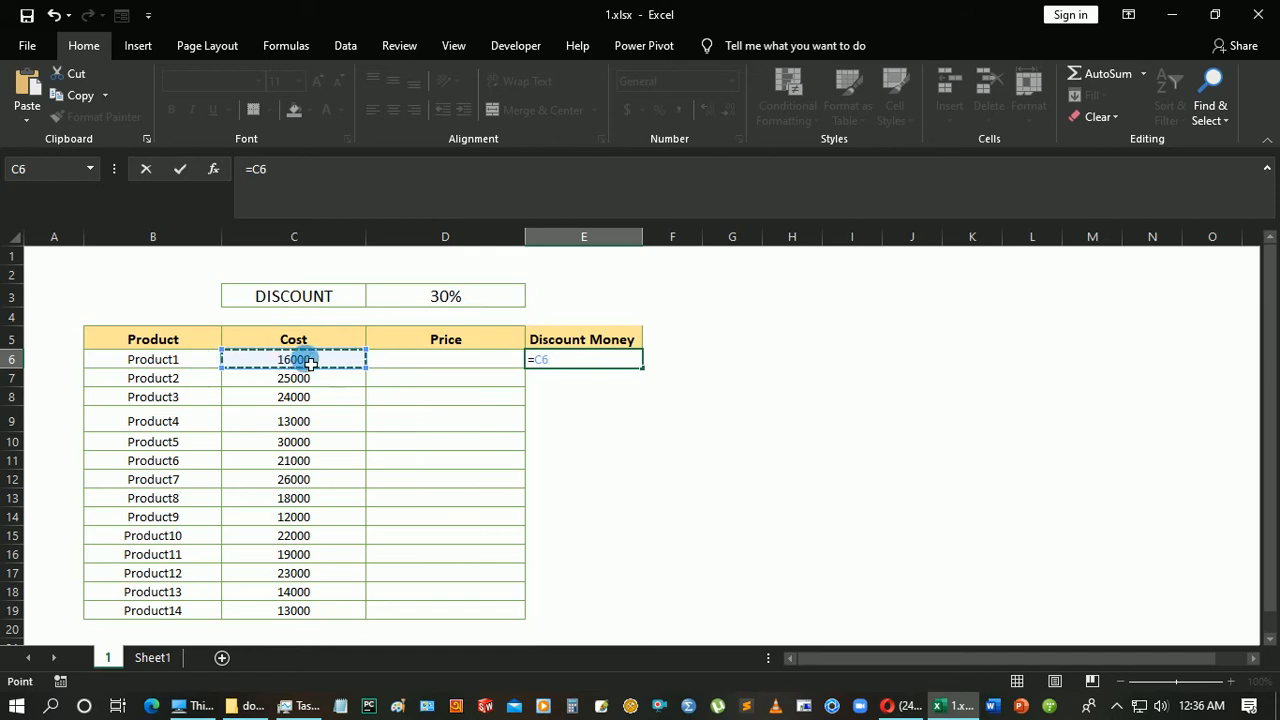
{"action": "type", "text": "*"}
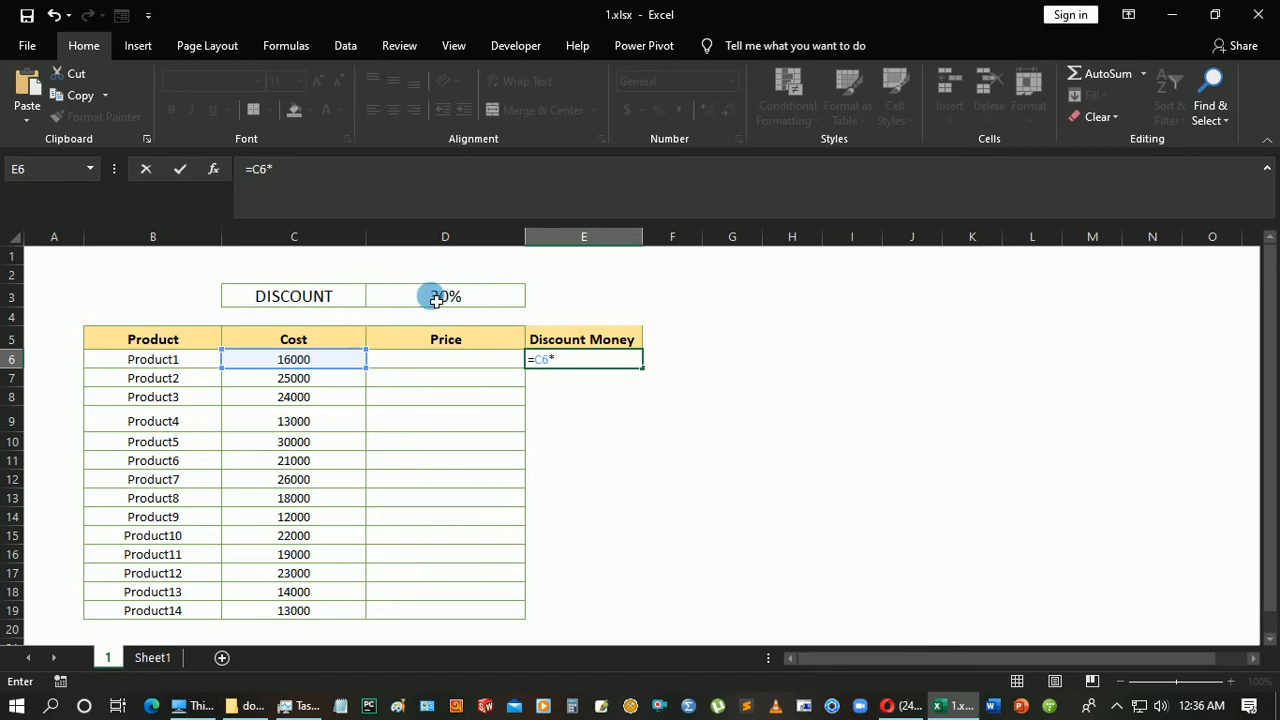
{"action": "left_click", "coordinate": [437, 240]}
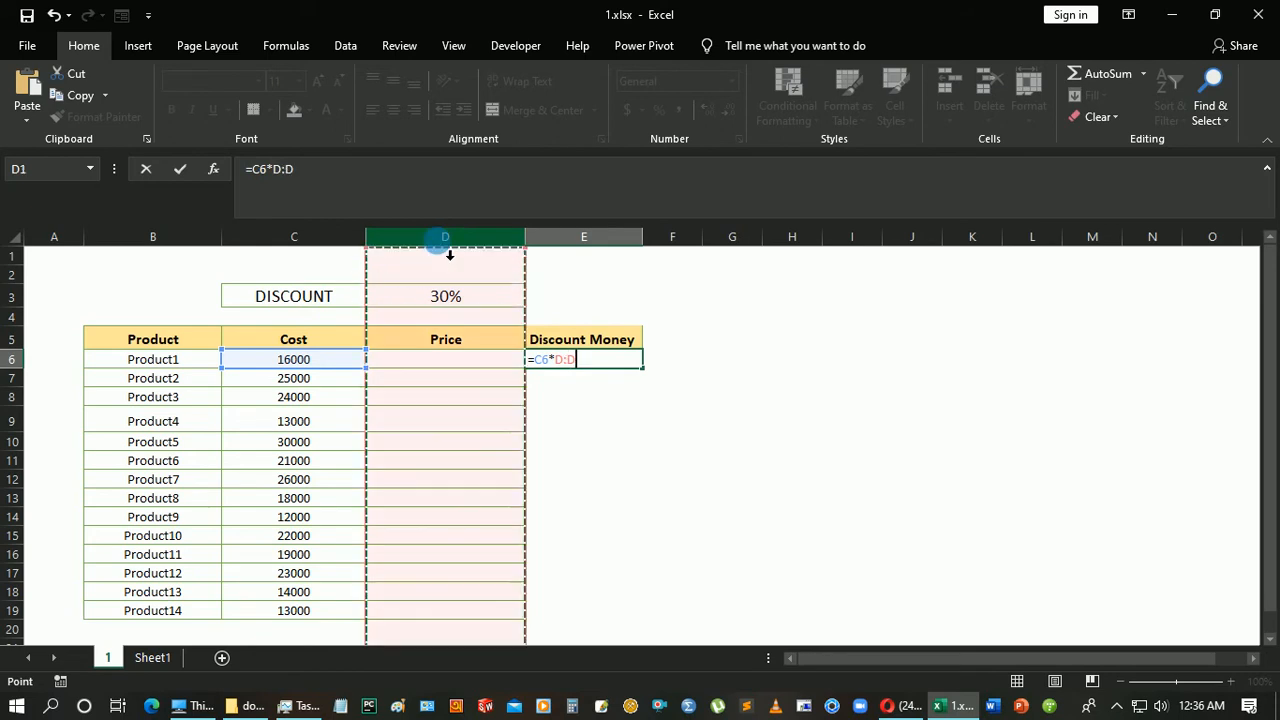
{"action": "left_click", "coordinate": [22, 296]}
{"action": "left_click", "coordinate": [443, 300]}
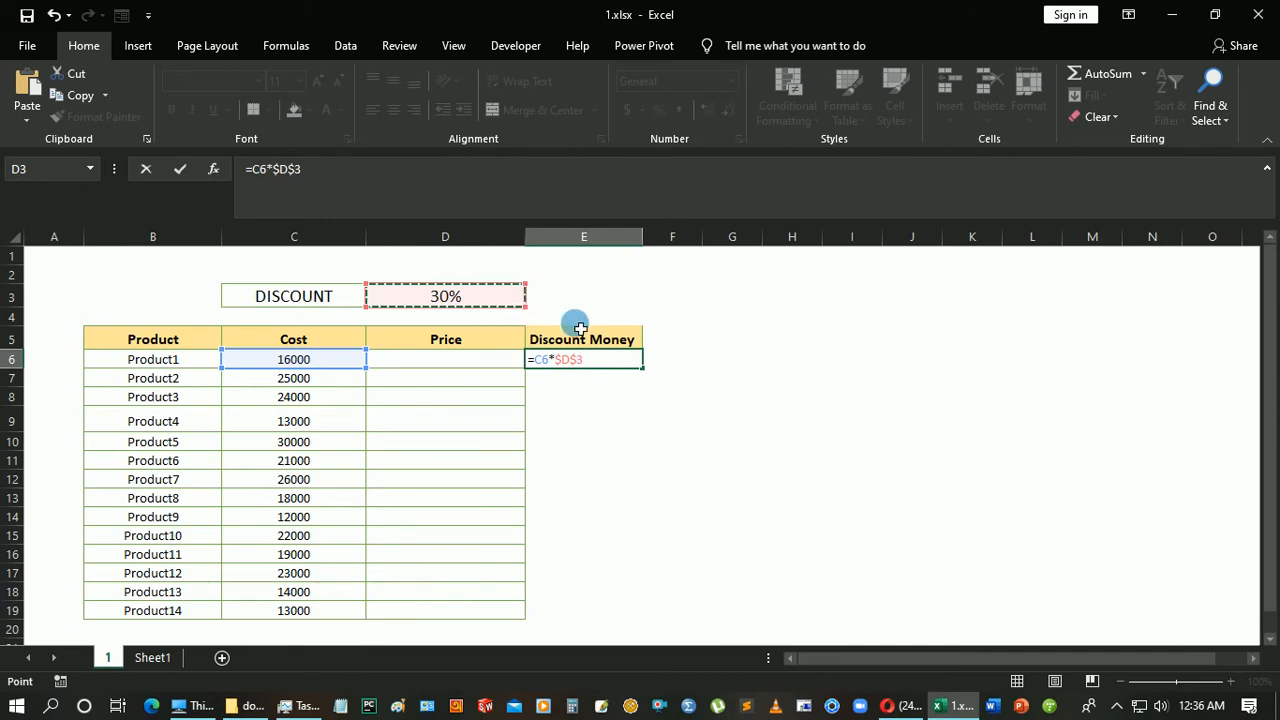
{"action": "key", "text": "Return"}
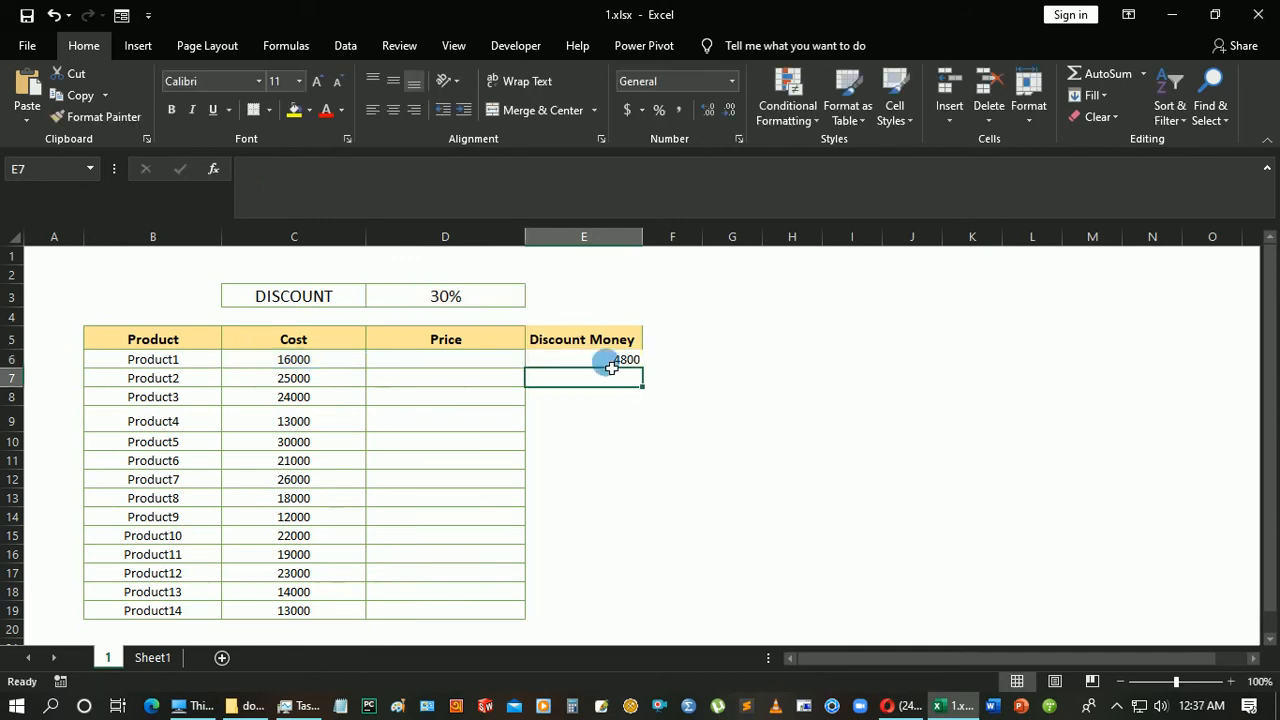
Examine the discount formula in E6 and the Cost, Price and Discount Money columns.
{"action": "left_click", "coordinate": [622, 359]}
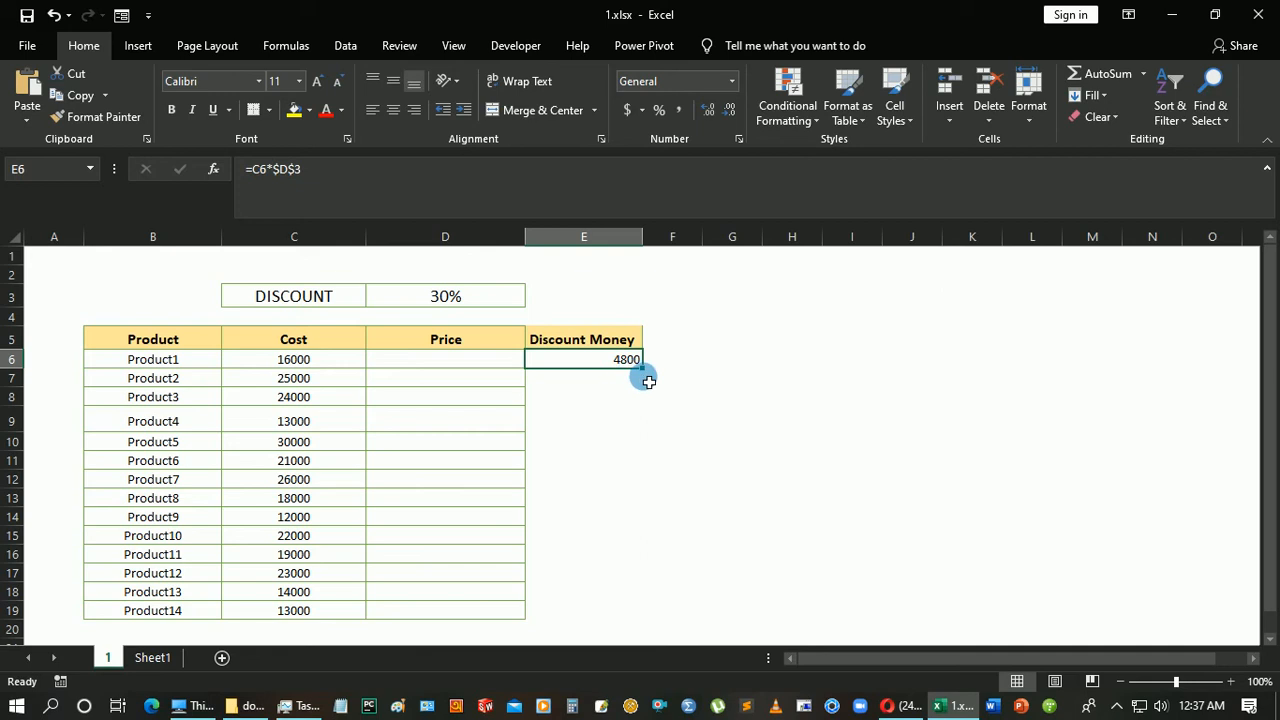
{"action": "double_click", "coordinate": [508, 364]}
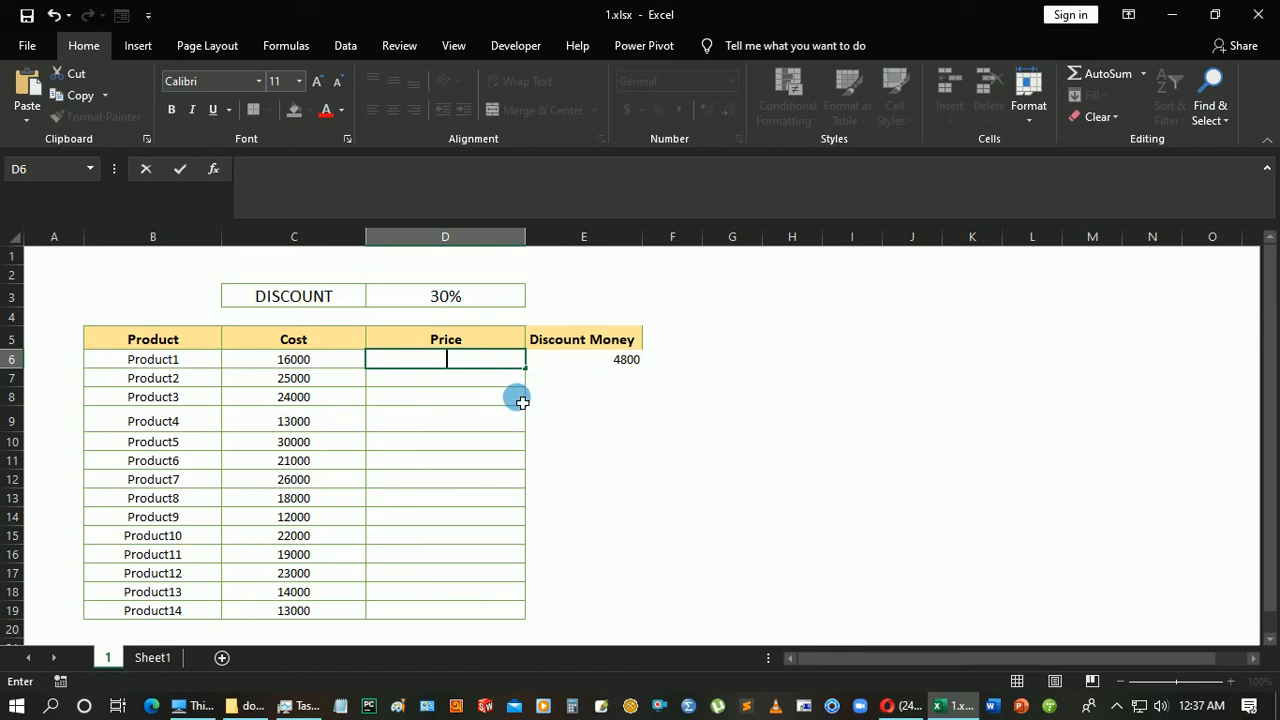
{"action": "left_click", "coordinate": [449, 420]}
{"action": "left_click", "coordinate": [473, 366]}
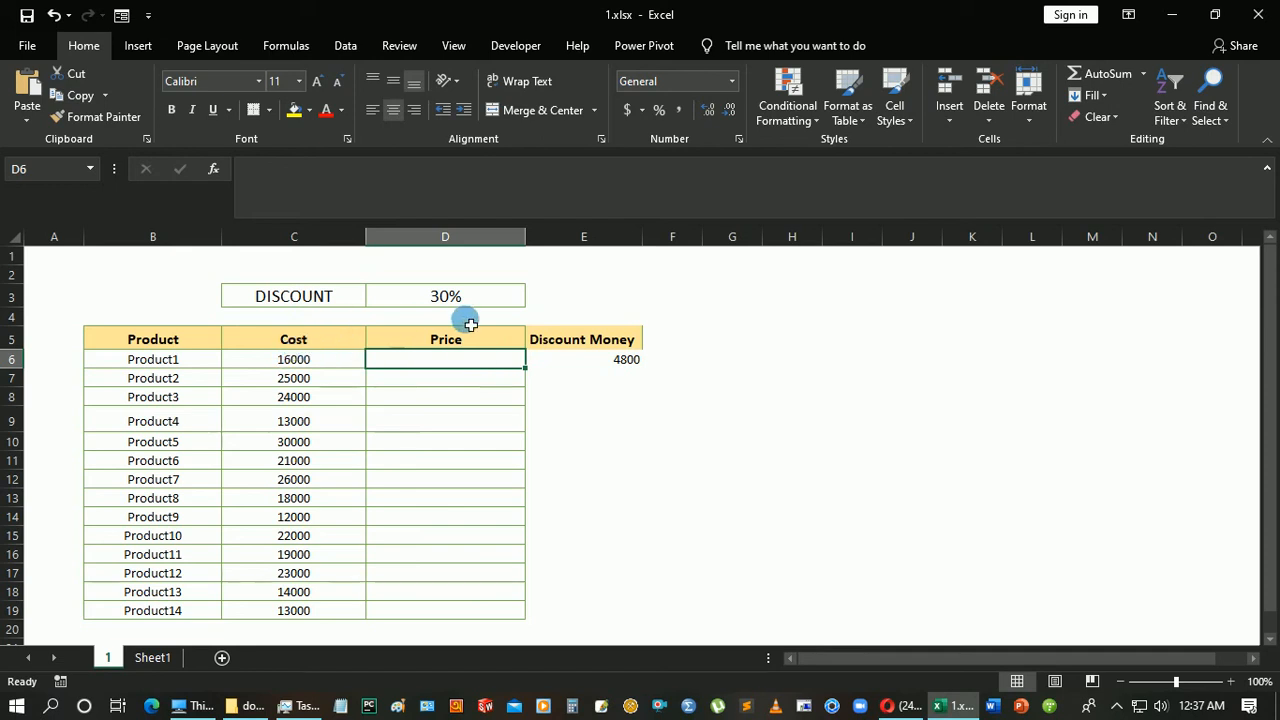
{"action": "left_click", "coordinate": [300, 339]}
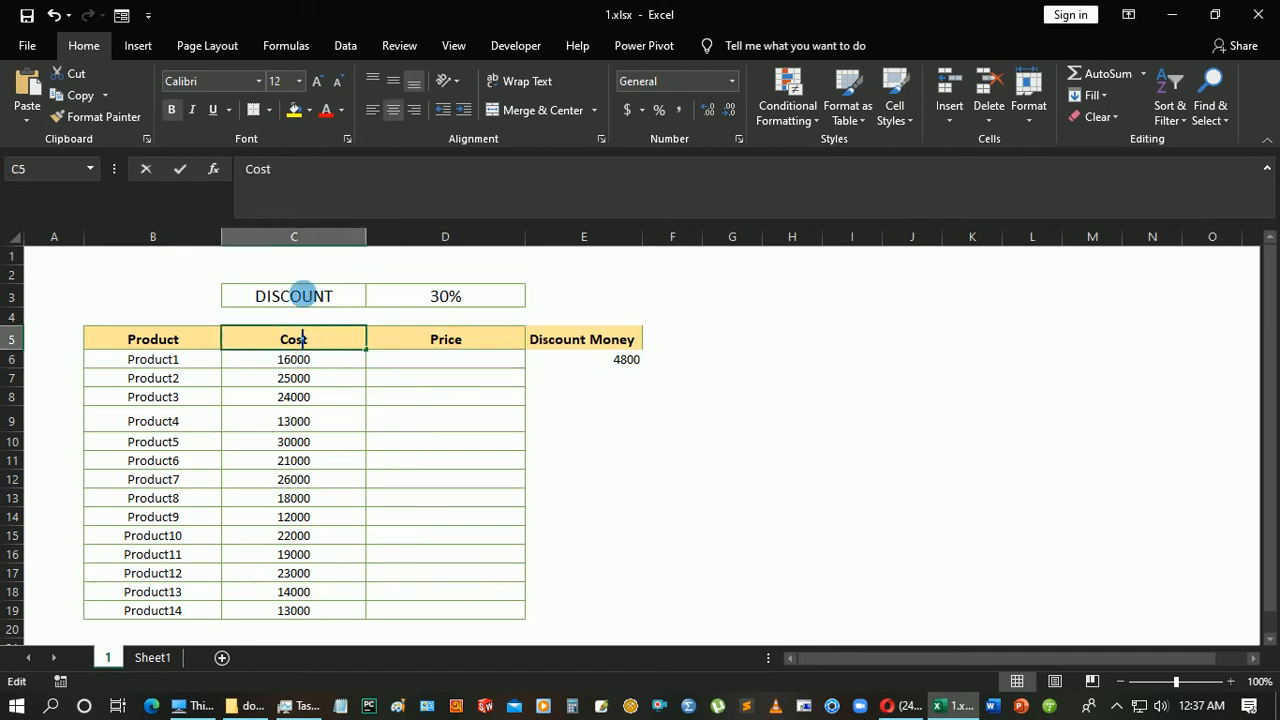
{"action": "left_click", "coordinate": [300, 240]}
{"action": "left_click", "coordinate": [583, 243]}
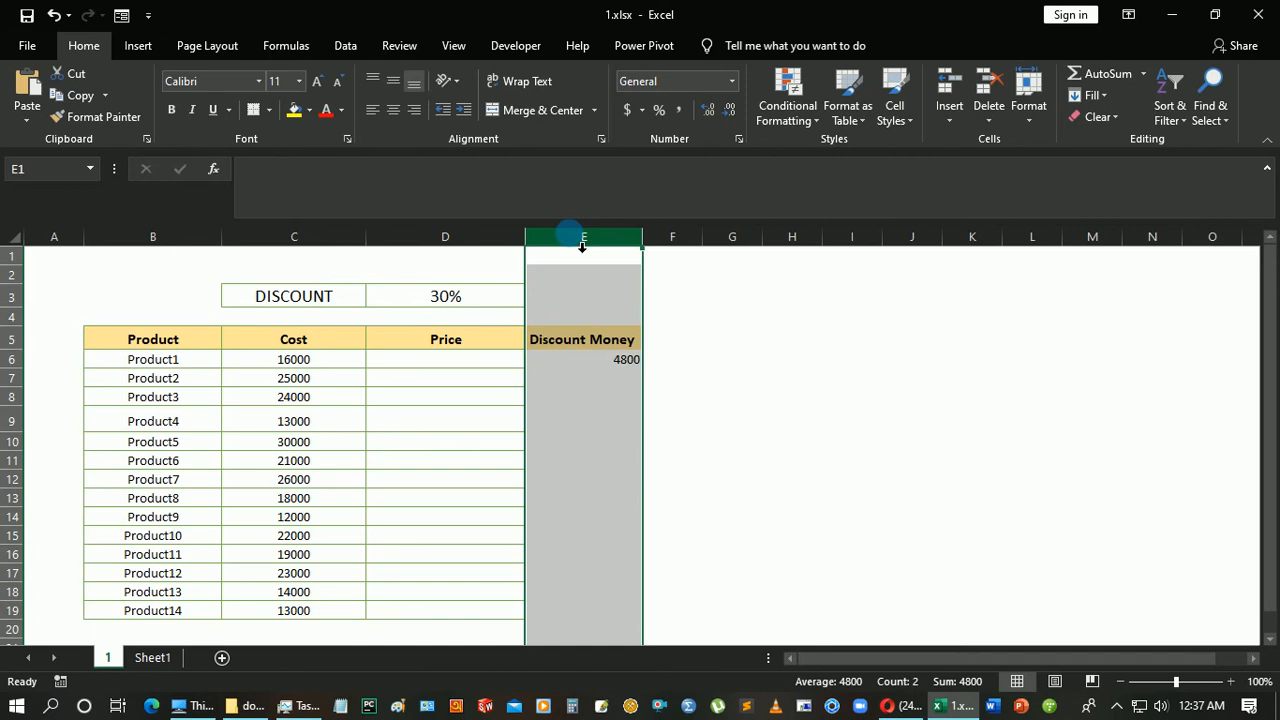
Calculate Product1's price in D6 by subtracting the discount amount from the cost with =C6-E6.
{"action": "left_click", "coordinate": [417, 362]}
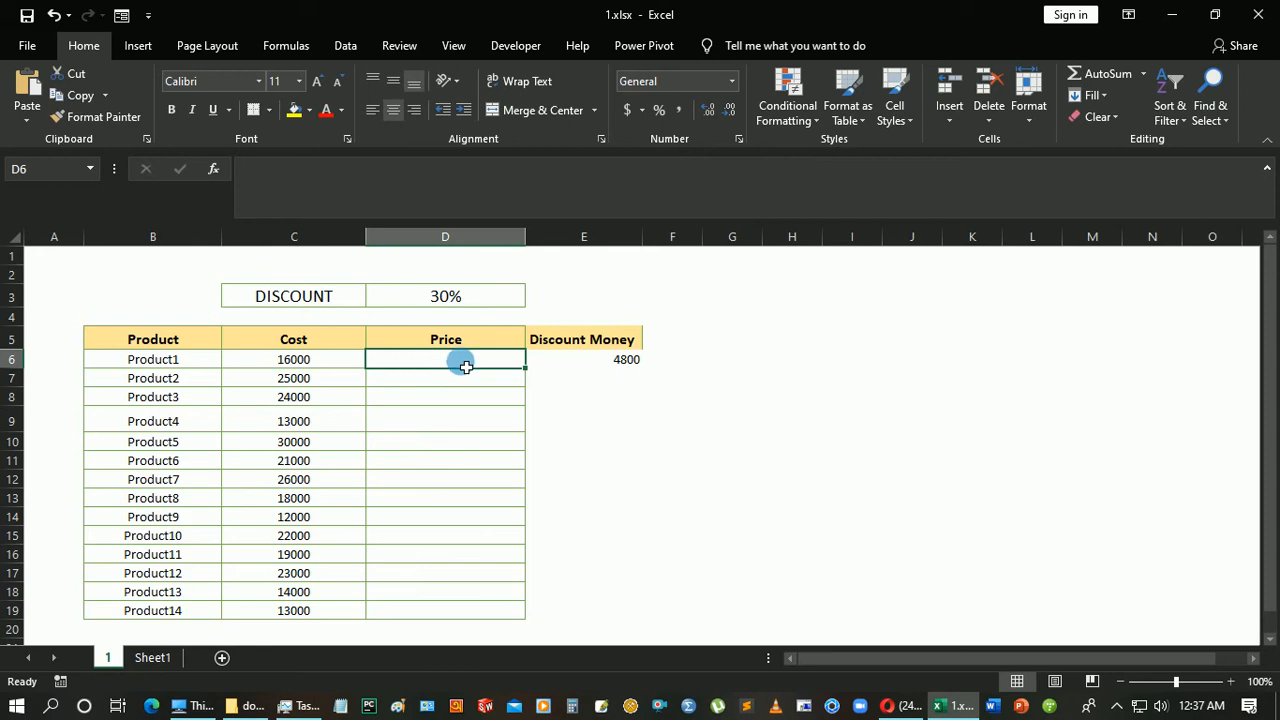
{"action": "type", "text": "="}
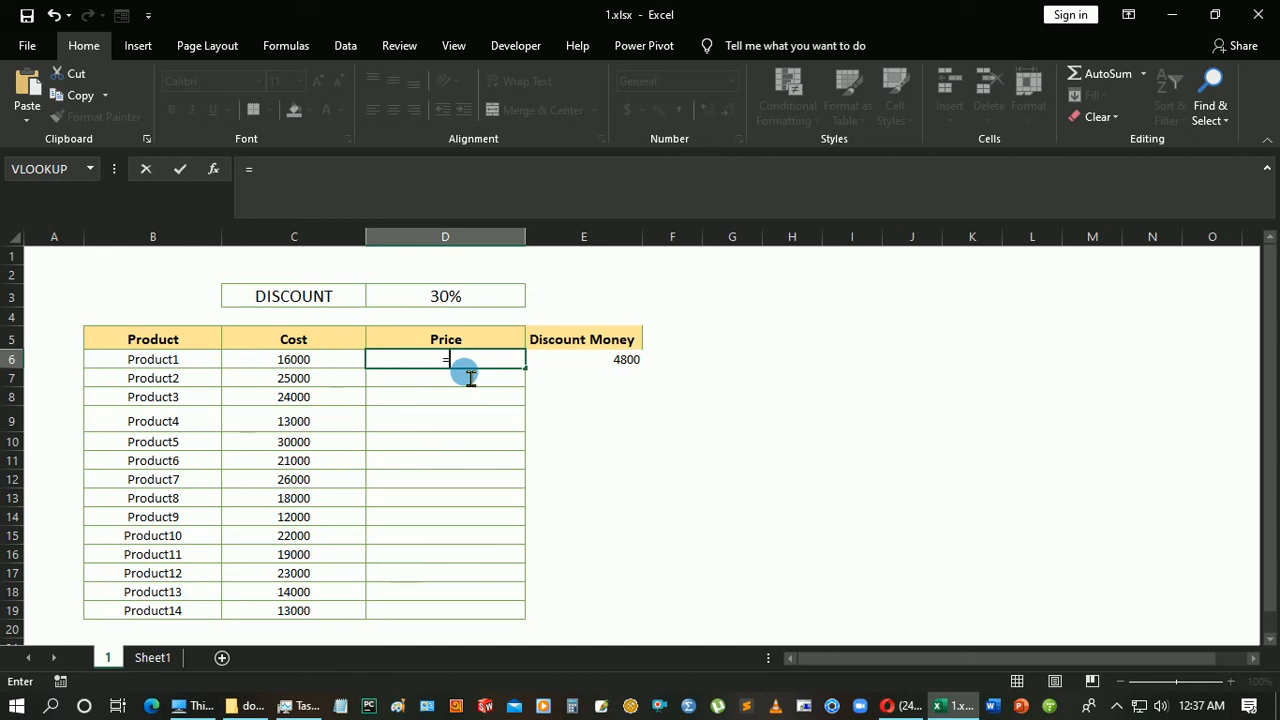
{"action": "left_click", "coordinate": [306, 361]}
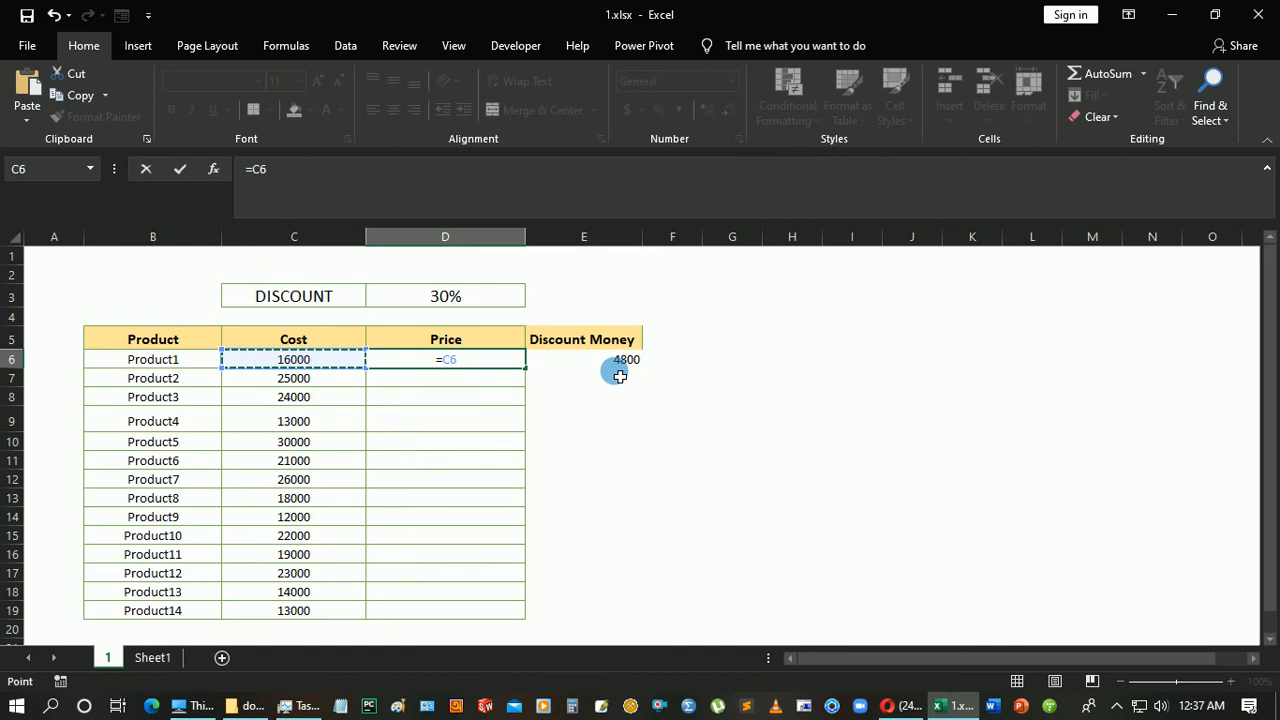
{"action": "type", "text": "-"}
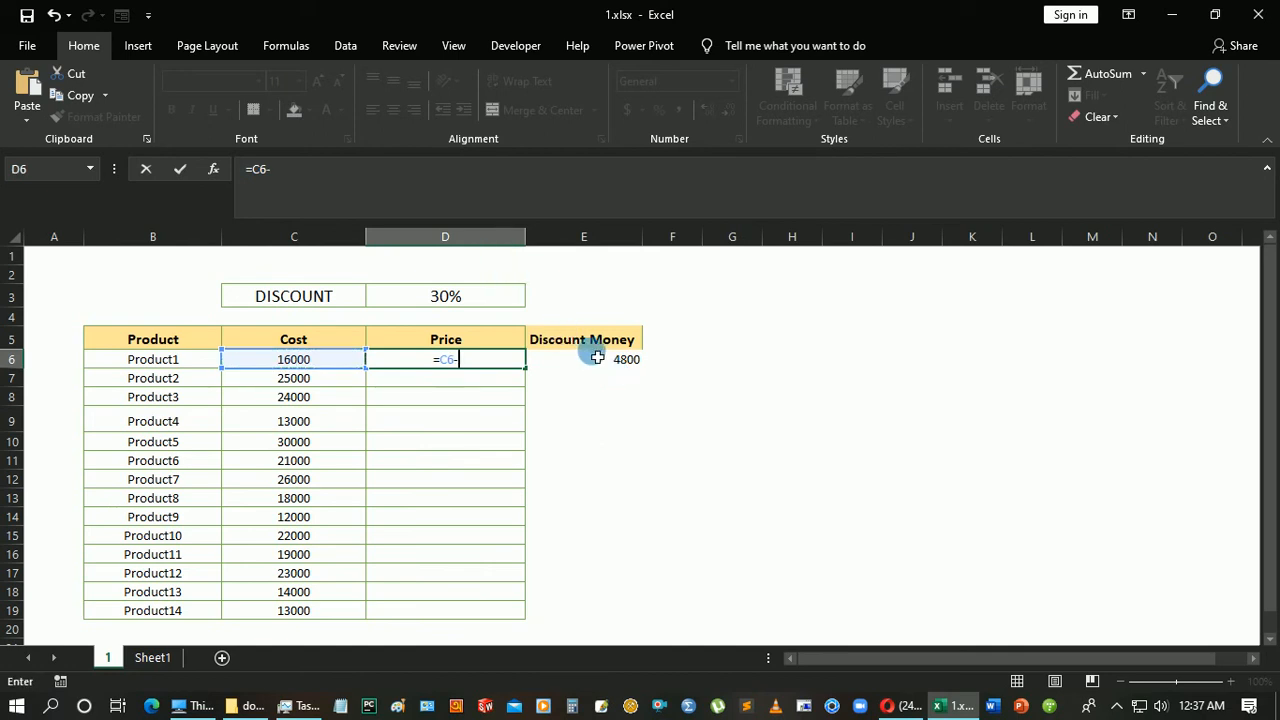
{"action": "left_click", "coordinate": [597, 358]}
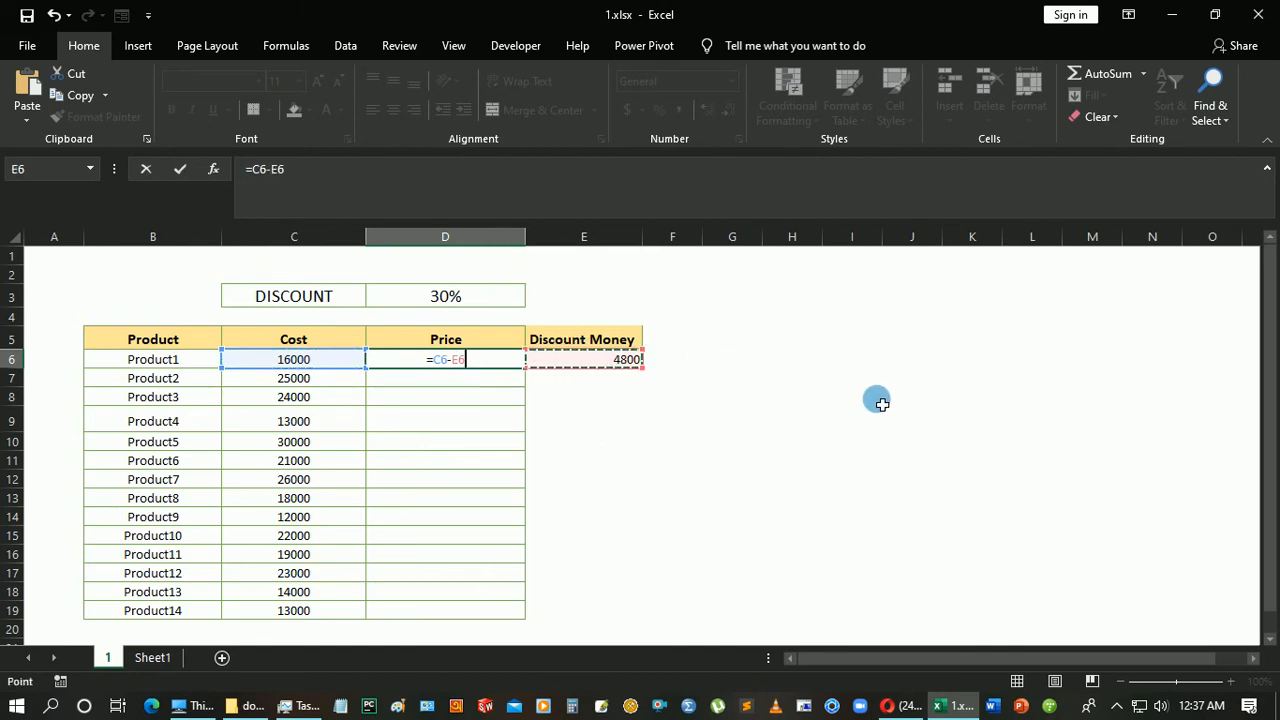
{"action": "key", "text": "Return"}
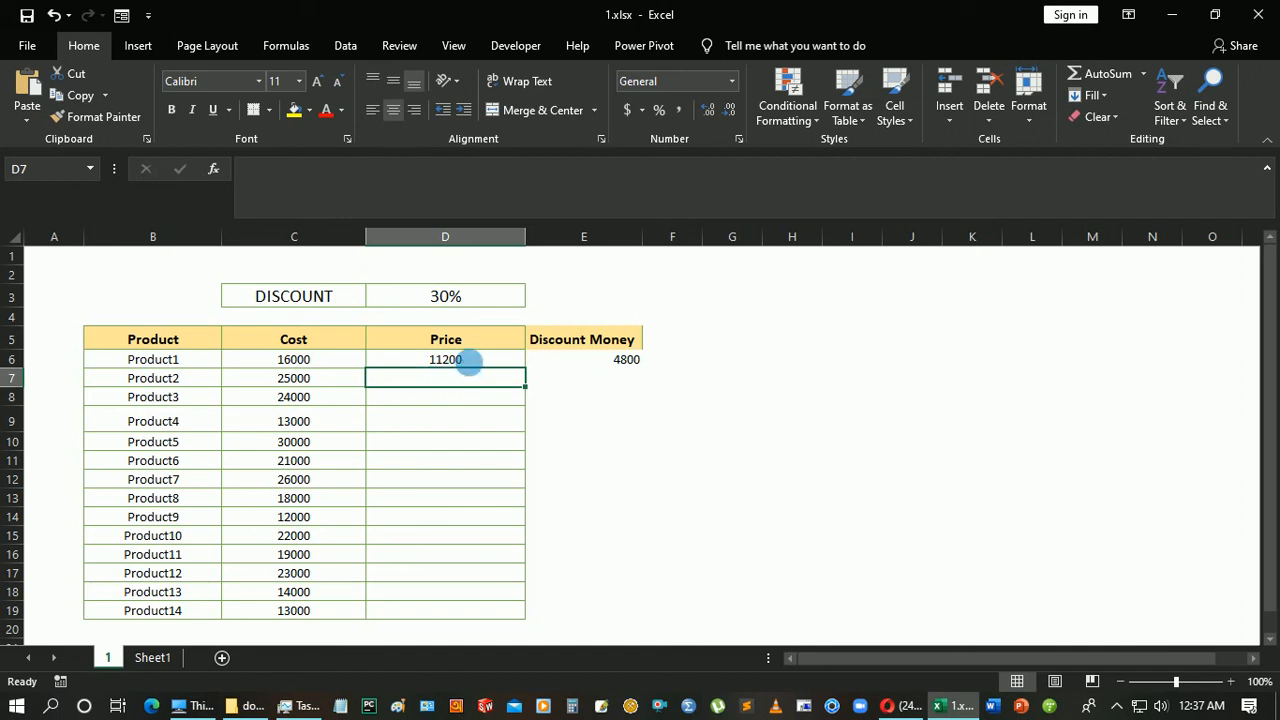
Fill the Discount Money formula from E6 down through E19 for all products.
{"action": "left_click", "coordinate": [465, 357]}
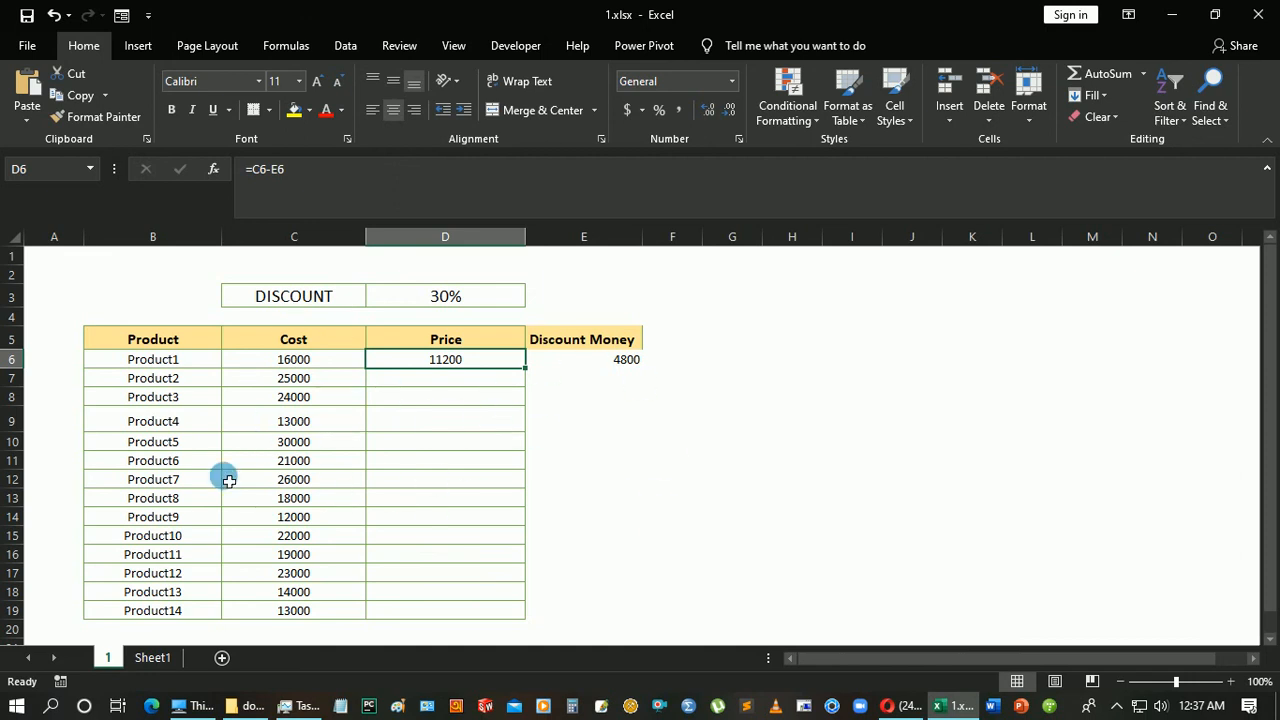
{"action": "left_click", "coordinate": [625, 356]}
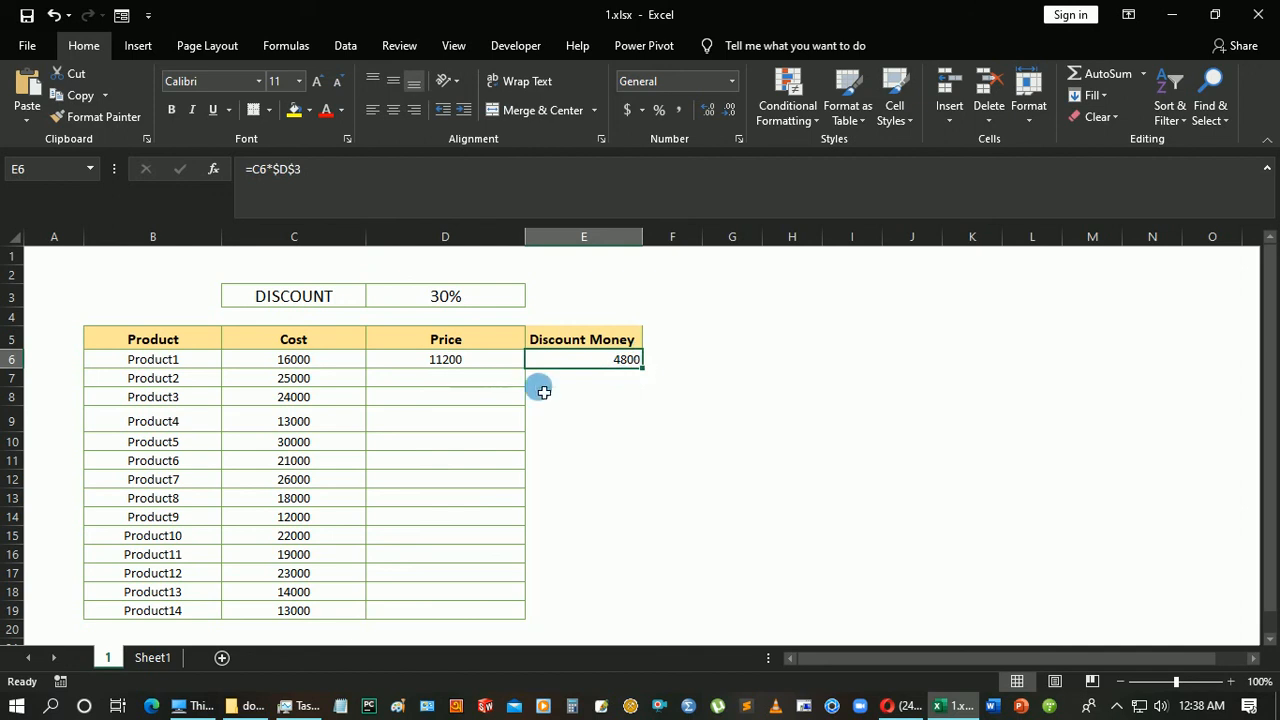
{"action": "double_click", "coordinate": [648, 373]}
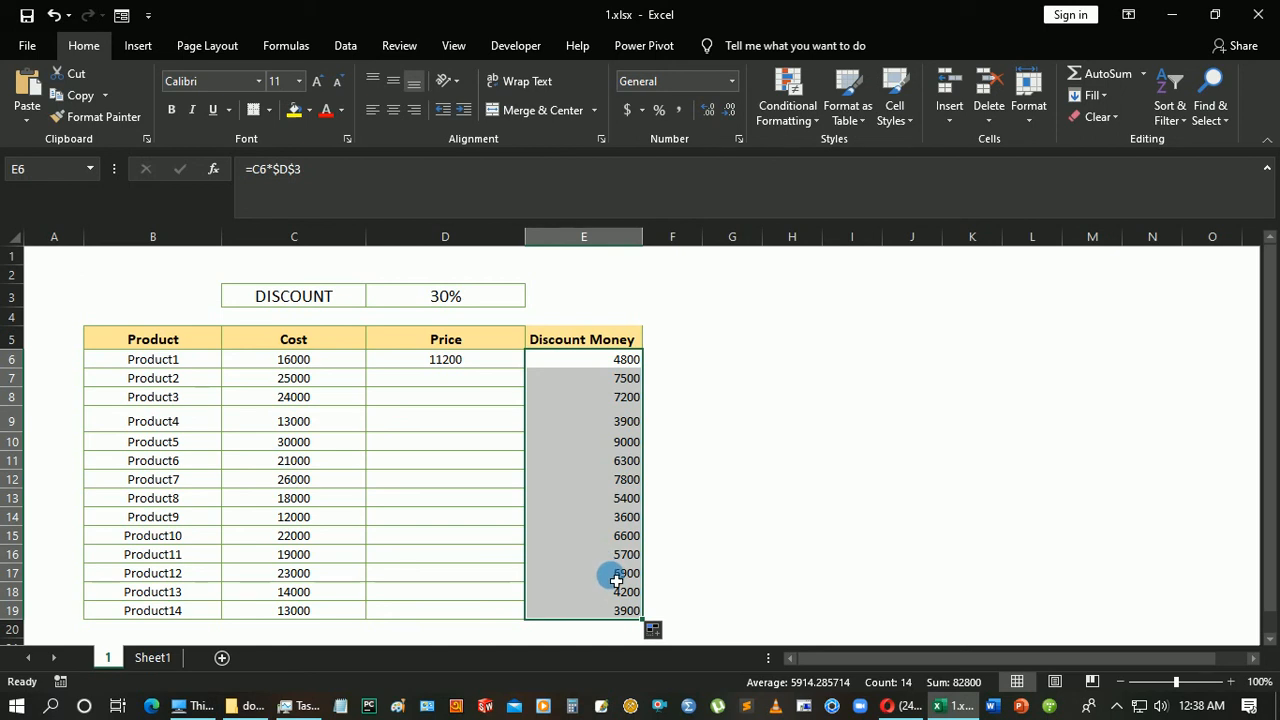
Fill the Price formula from D6 down through D19 for all products.
{"action": "left_click", "coordinate": [463, 370]}
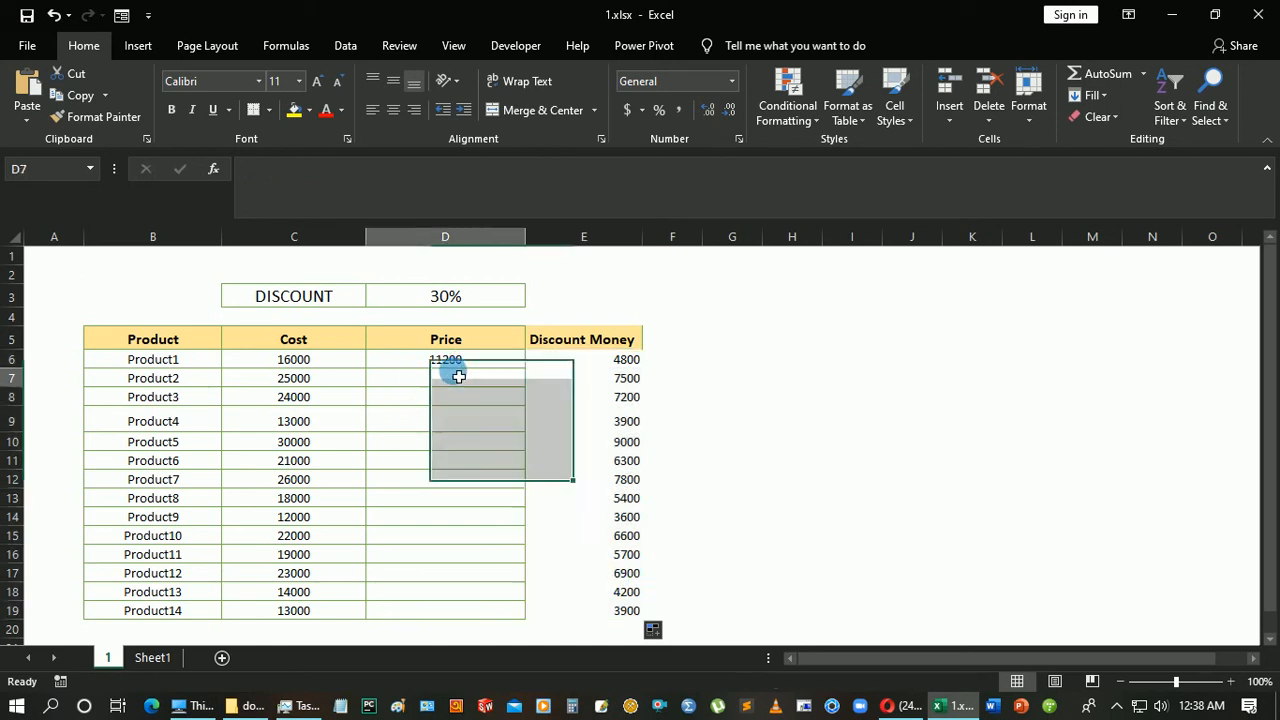
{"action": "left_click", "coordinate": [507, 359]}
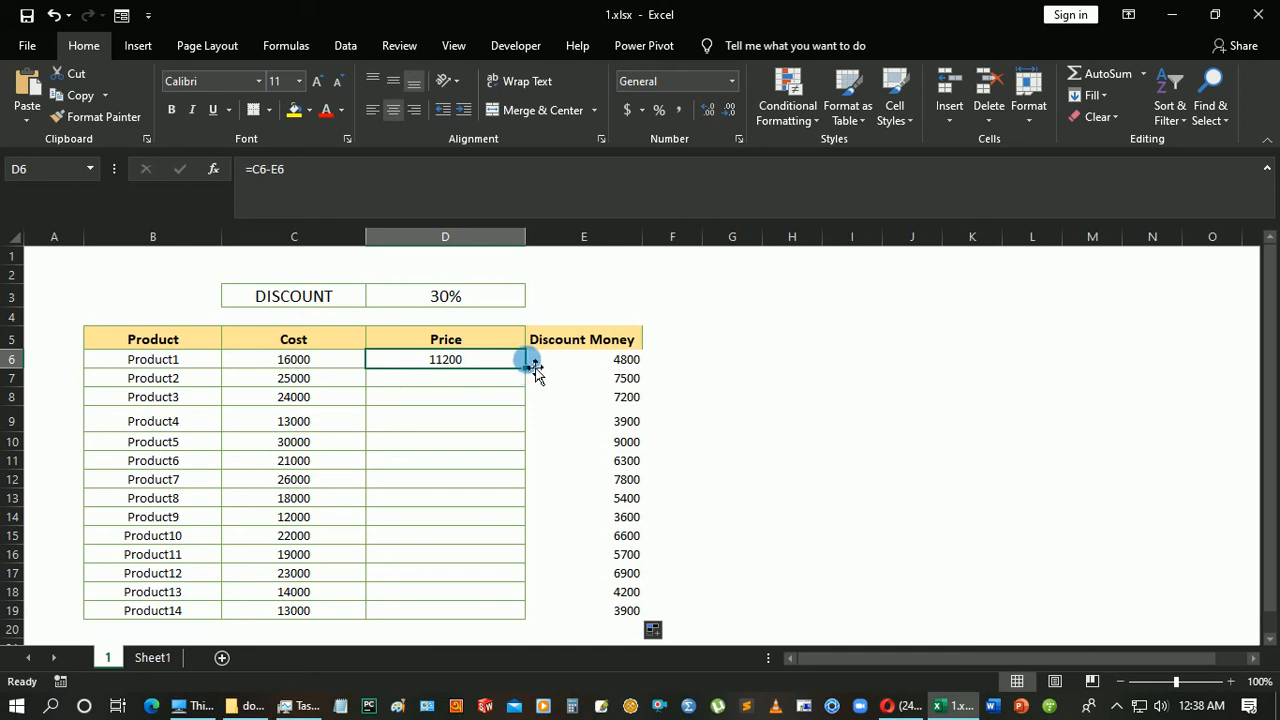
{"action": "double_click", "coordinate": [525, 368]}
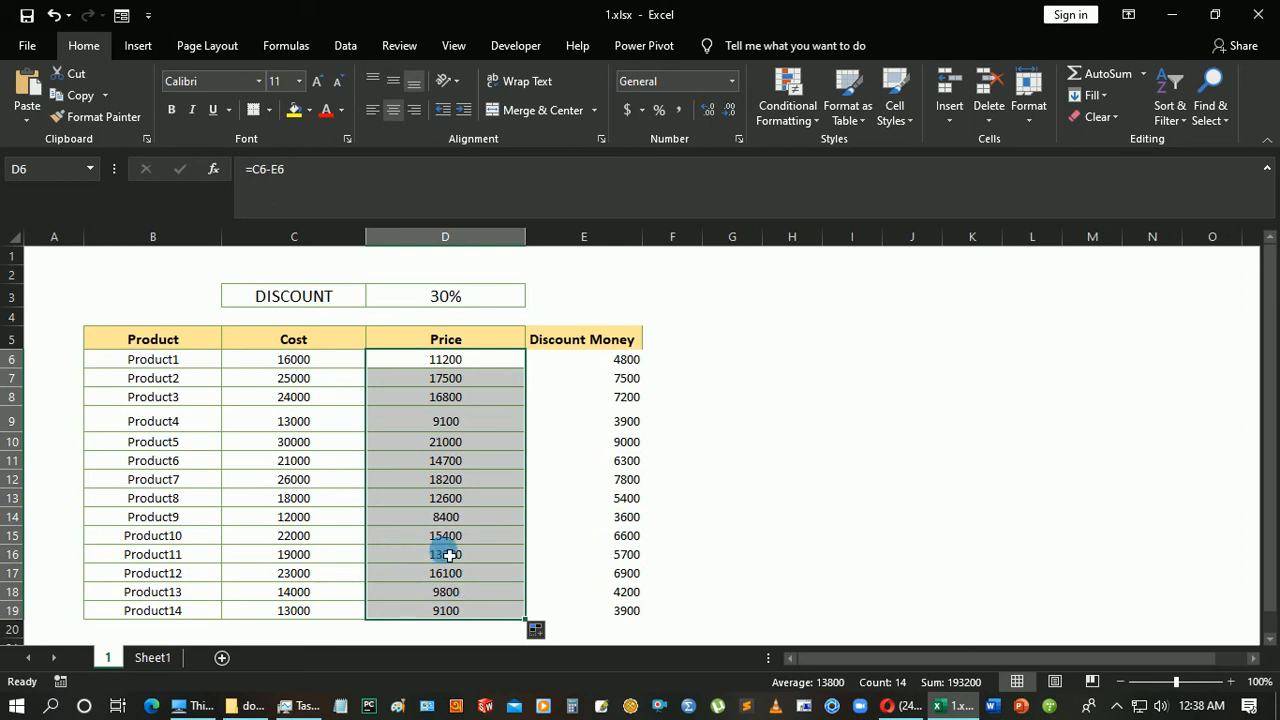
{"action": "key", "text": "alt"}
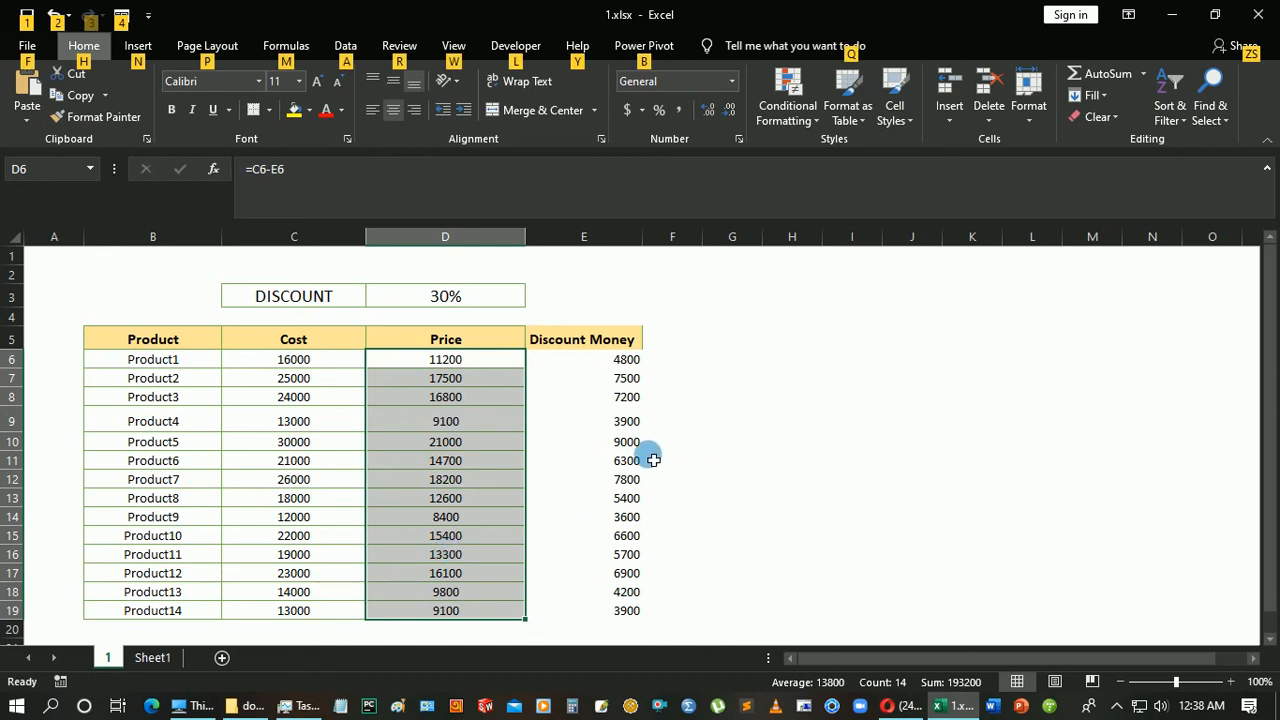